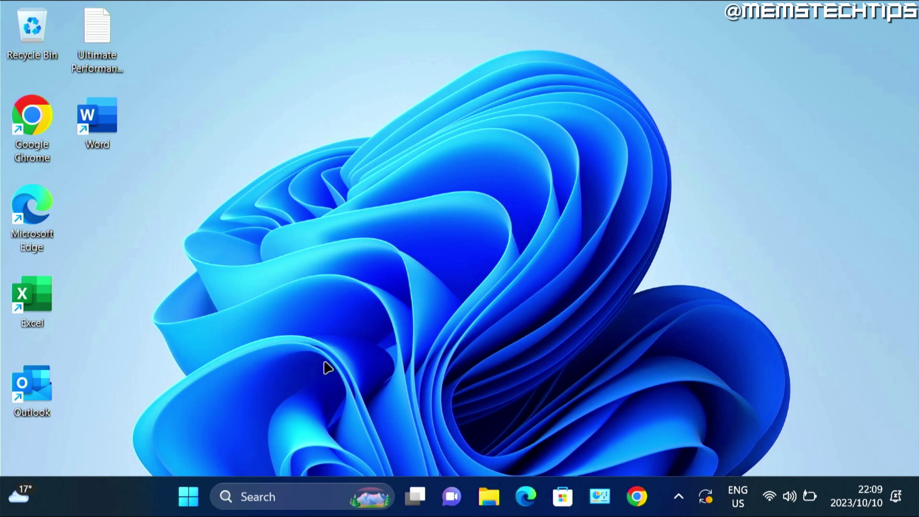
Step: In Gaming > Xbox Game Bar settings, turn off opening Xbox Game Bar with the controller button
{"action": "right_click", "coordinate": [188, 501]}
{"action": "left_click", "coordinate": [147, 340]}
{"action": "scroll", "coordinate": [149, 349], "scroll_direction": "down", "scroll_amount": 3}
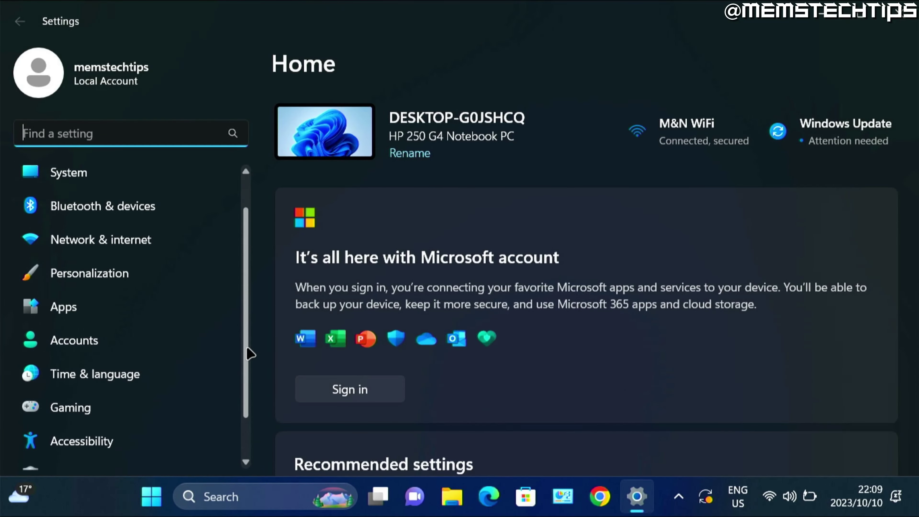
{"action": "left_click", "coordinate": [101, 364]}
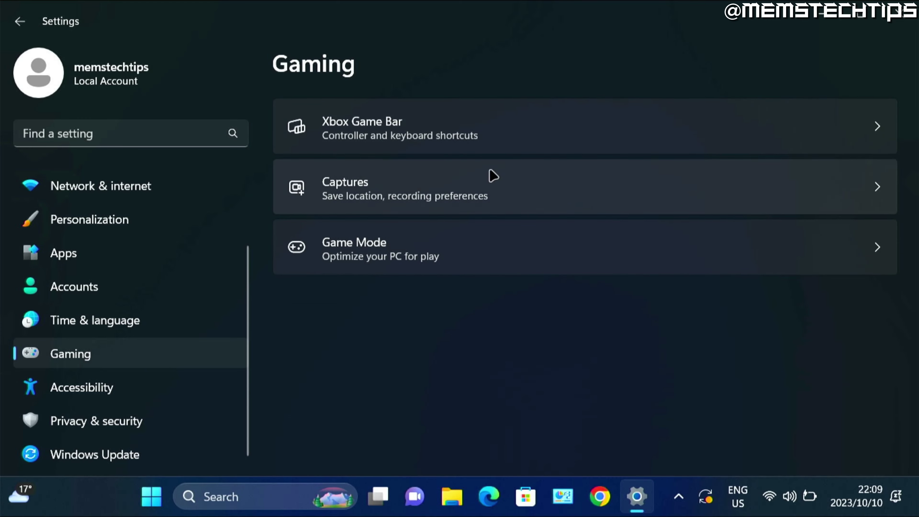
{"action": "left_click", "coordinate": [477, 134]}
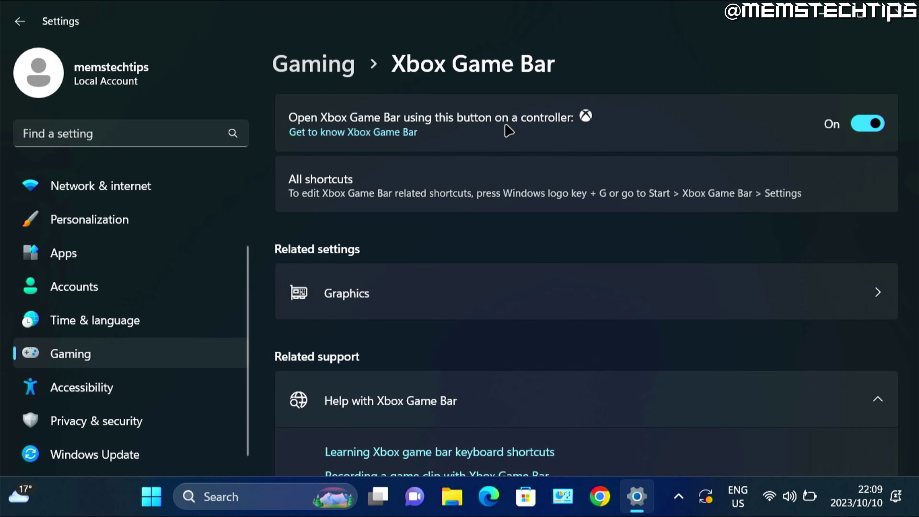
{"action": "left_click", "coordinate": [860, 126]}
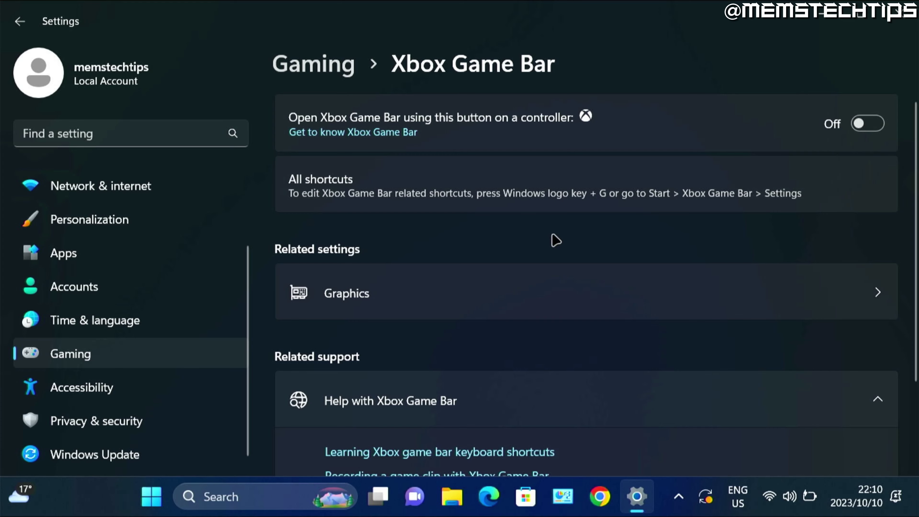
Step: Open Xbox Game Bar's Advanced options from the Installed apps list
{"action": "left_click", "coordinate": [111, 259]}
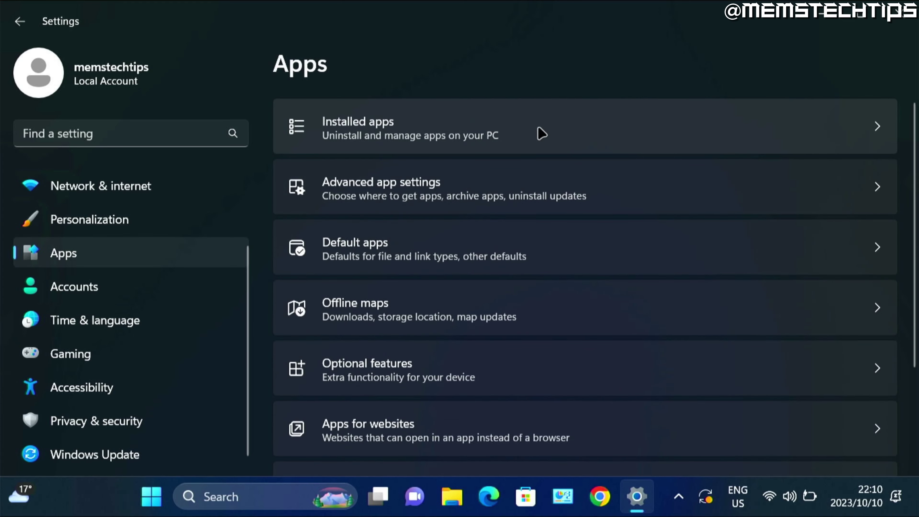
{"action": "left_click", "coordinate": [549, 137]}
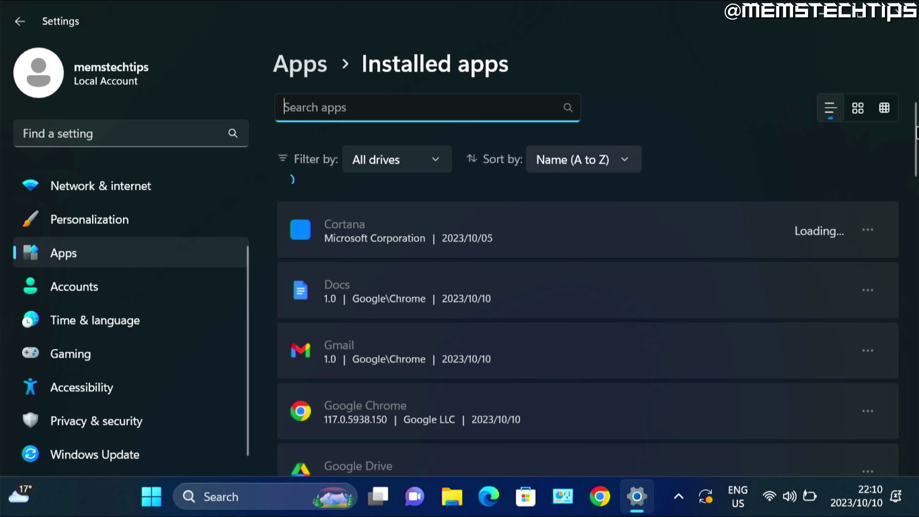
{"action": "left_click_drag", "start_coordinate": [914, 116], "coordinate": [915, 440]}
{"action": "left_click", "coordinate": [868, 205]}
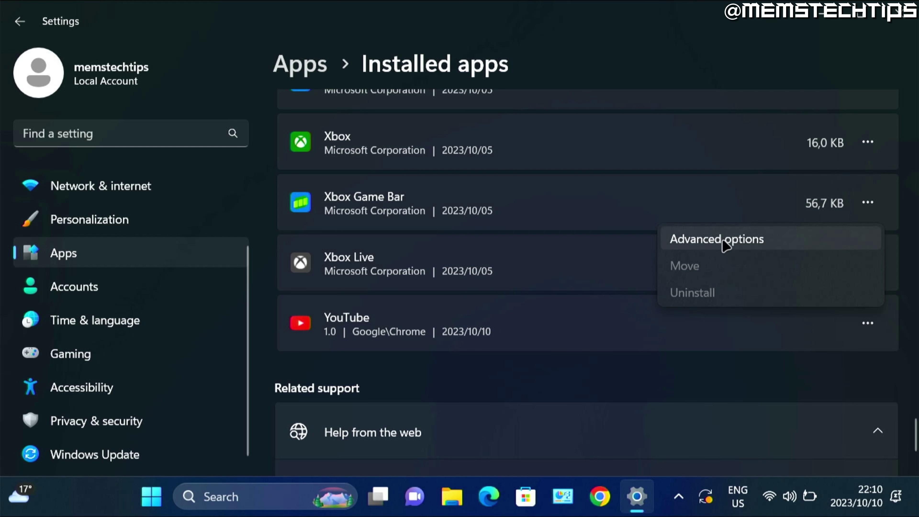
{"action": "left_click", "coordinate": [783, 244]}
Step: Set 'Let this app run in background' for Xbox Game Bar to Never
{"action": "scroll", "coordinate": [910, 204], "scroll_direction": "down", "scroll_amount": 5}
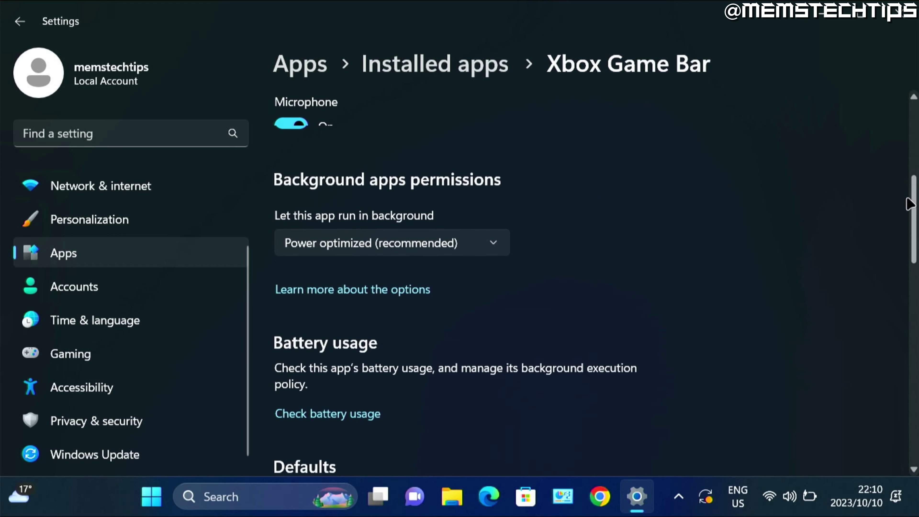
{"action": "left_click_drag", "start_coordinate": [910, 204], "coordinate": [910, 213]}
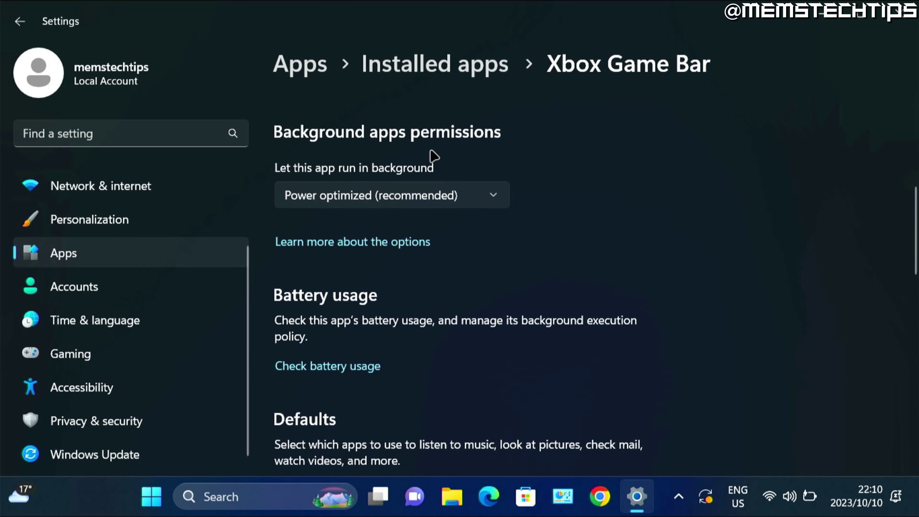
{"action": "left_click", "coordinate": [492, 196]}
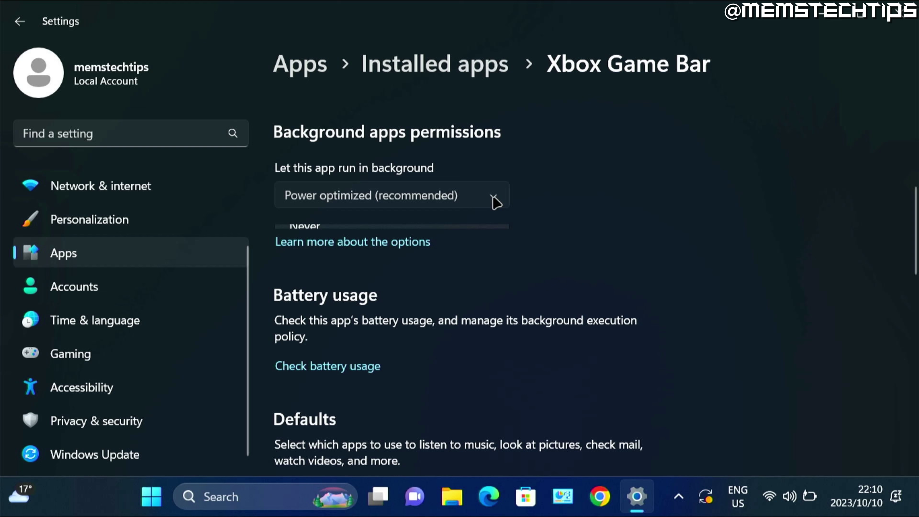
{"action": "left_click", "coordinate": [375, 228]}
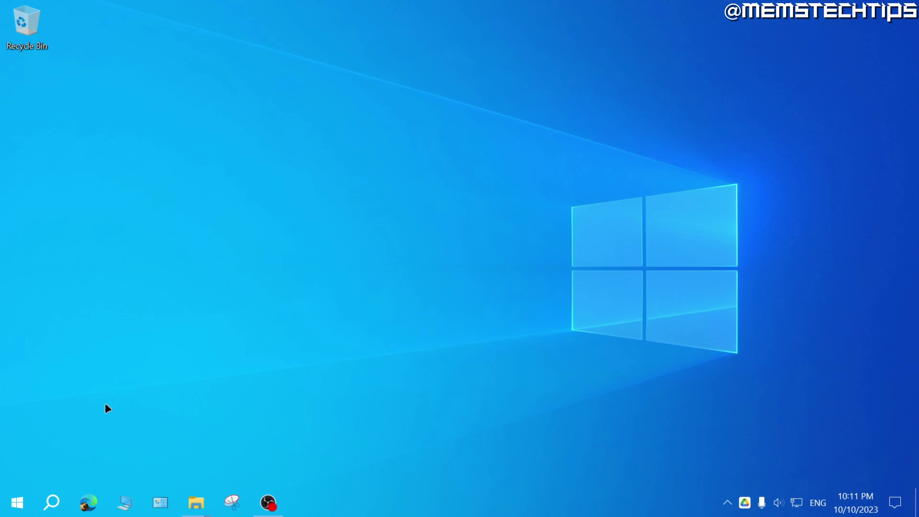
Step: Reopen Gaming settings and make sure the Xbox Game Bar toggle is left Off
{"action": "right_click", "coordinate": [14, 504]}
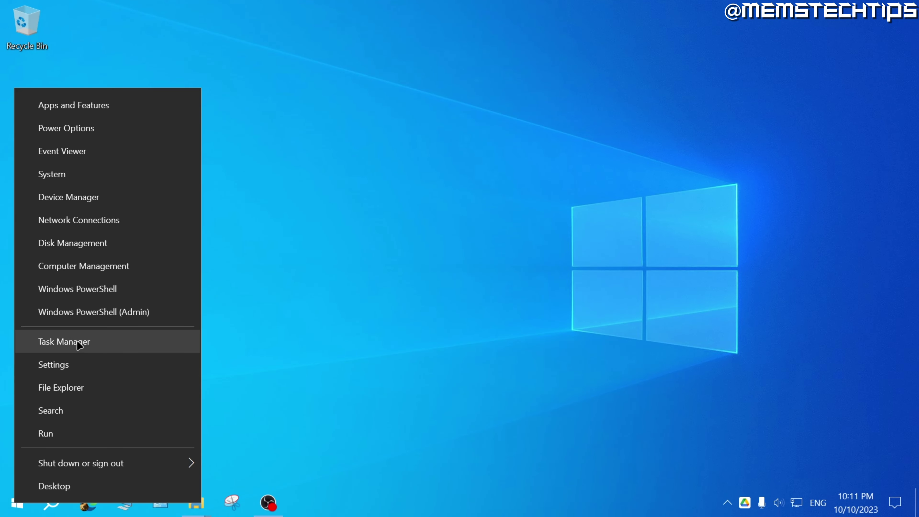
{"action": "left_click", "coordinate": [104, 369]}
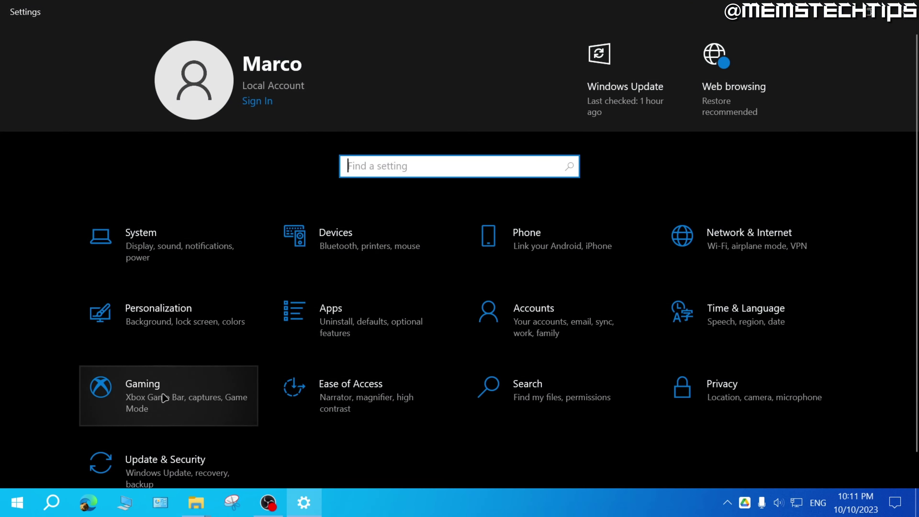
{"action": "left_click", "coordinate": [164, 398]}
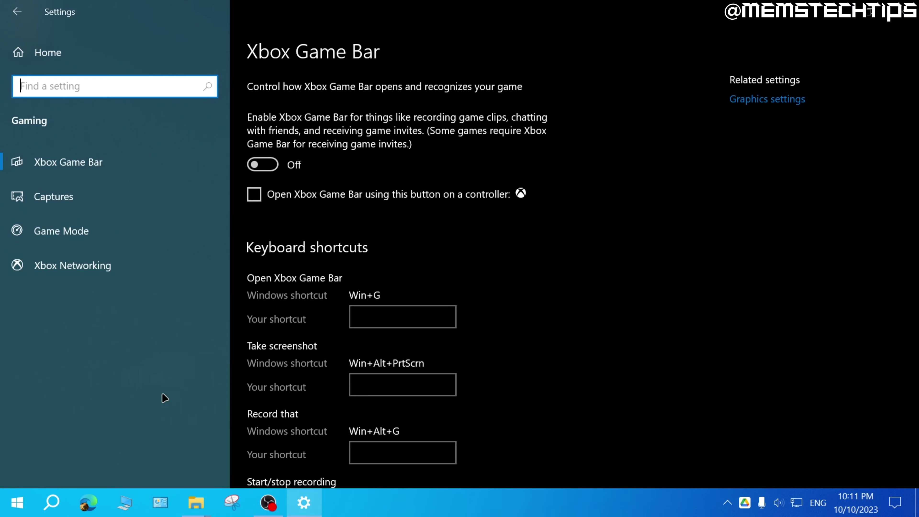
{"action": "left_click", "coordinate": [272, 166]}
{"action": "left_click", "coordinate": [261, 167]}
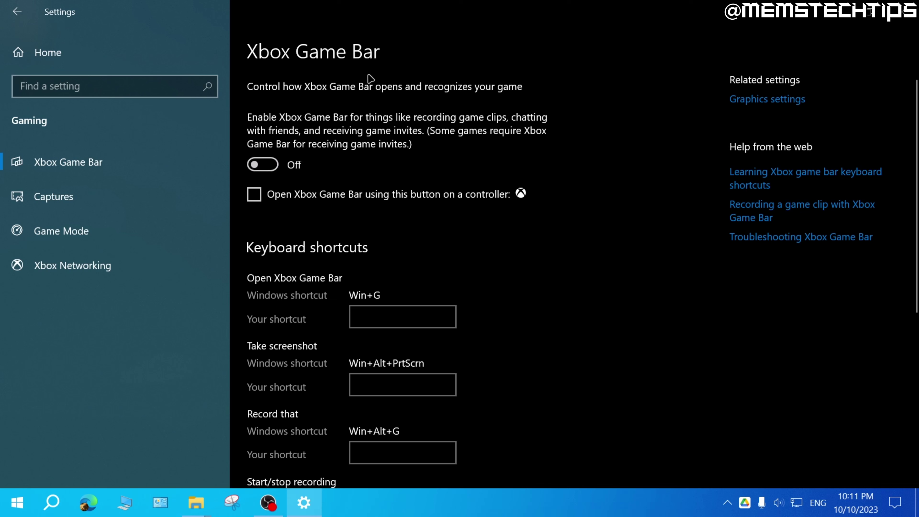
Step: Turn off 'Let apps run in the background' under Privacy > Background apps, then close Settings
{"action": "left_click", "coordinate": [102, 45]}
{"action": "left_click", "coordinate": [718, 398]}
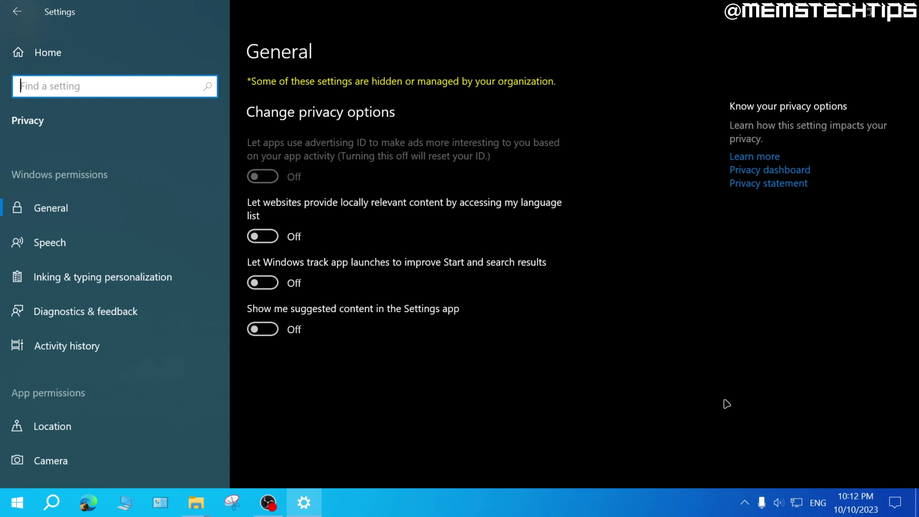
{"action": "scroll", "coordinate": [107, 271], "scroll_direction": "down", "scroll_amount": 15}
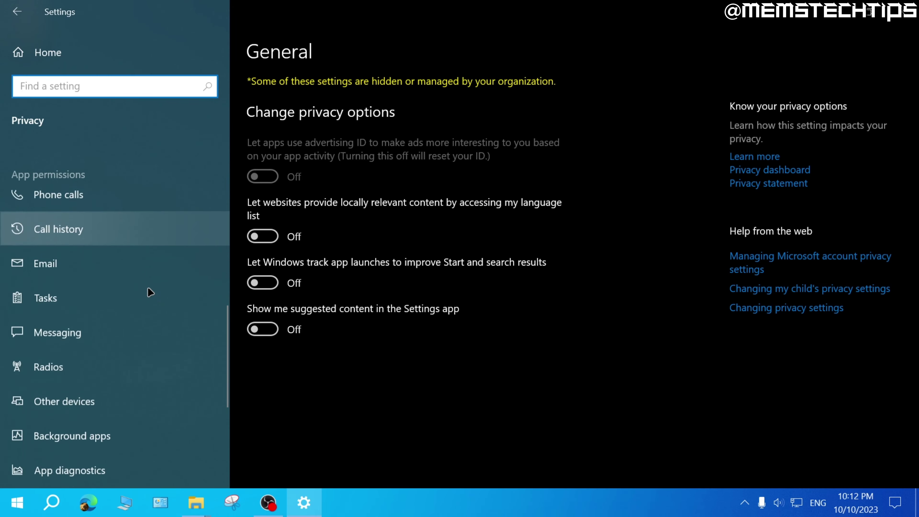
{"action": "left_click", "coordinate": [104, 322]}
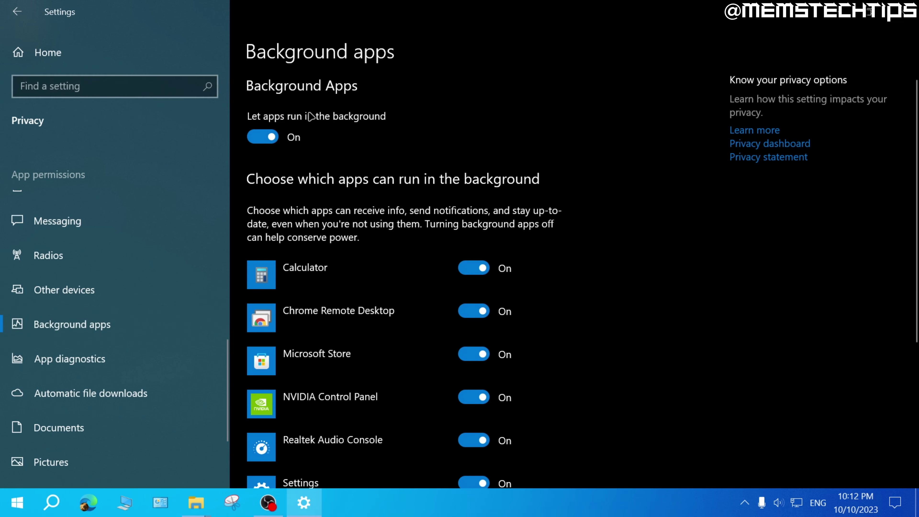
{"action": "left_click", "coordinate": [262, 138]}
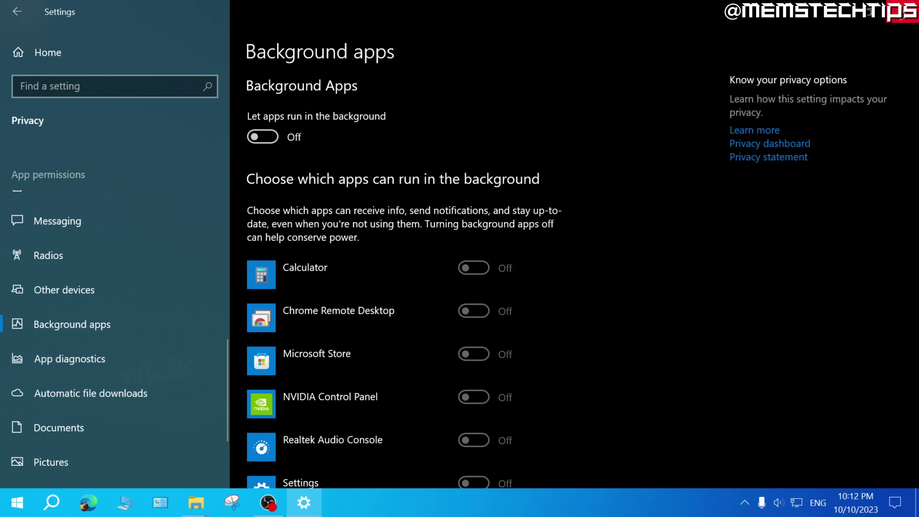
{"action": "left_click", "coordinate": [900, 13]}
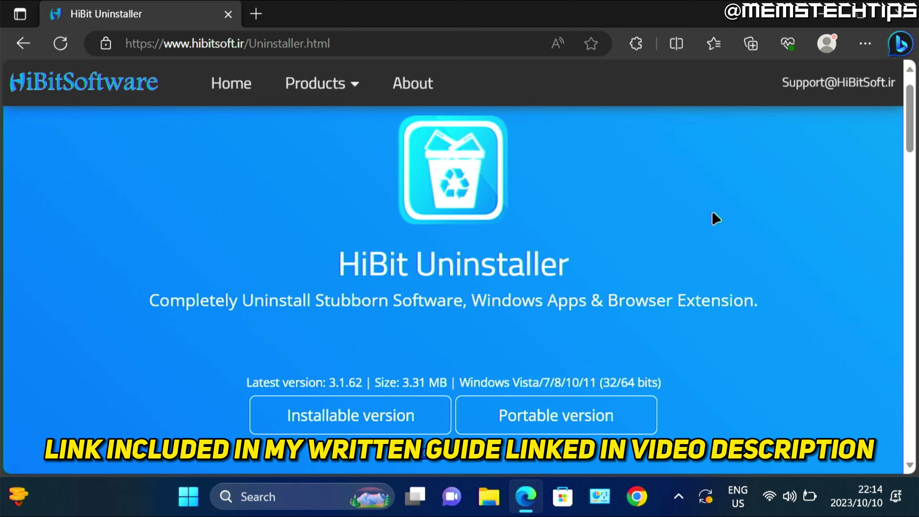
Step: Download HiBitUninstaller-Portable-3.1.62.zip and show it in the Downloads folder
{"action": "left_click", "coordinate": [622, 425]}
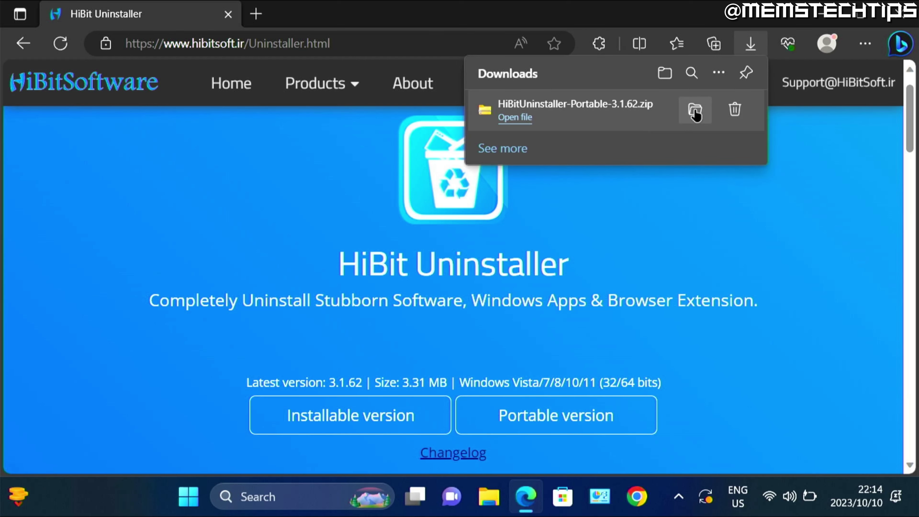
{"action": "left_click", "coordinate": [694, 113]}
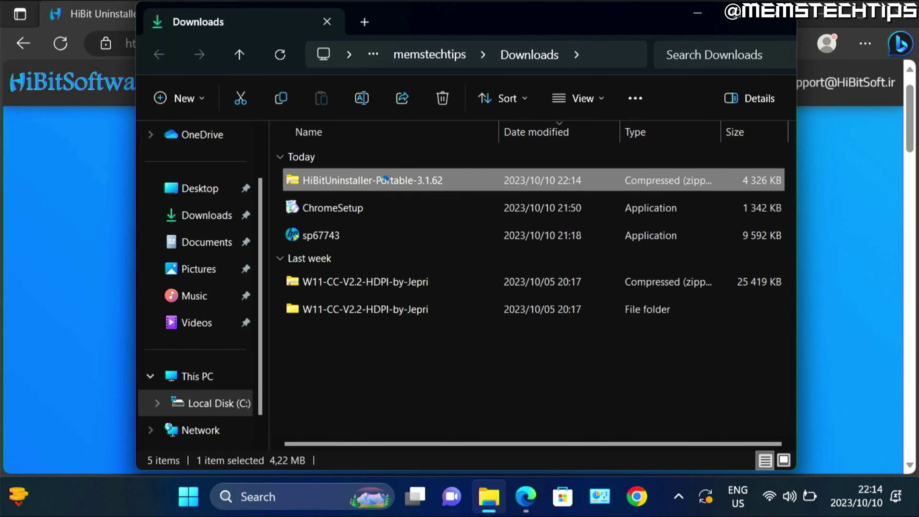
Step: Extract the HiBit Uninstaller zip into a folder with Extract All
{"action": "right_click", "coordinate": [385, 180]}
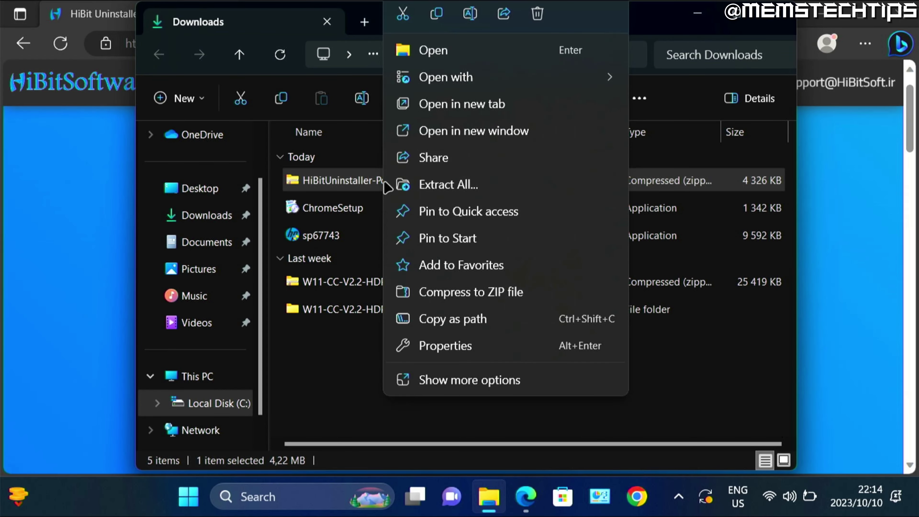
{"action": "left_click", "coordinate": [505, 184]}
{"action": "left_click", "coordinate": [600, 417]}
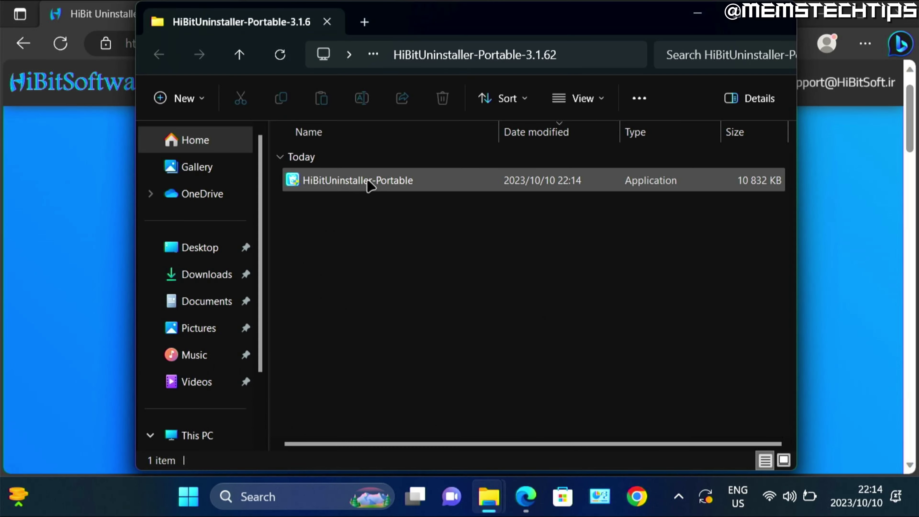
Step: Run HiBitUninstaller-Portable despite the SmartScreen warning, saving settings next to the executable
{"action": "double_click", "coordinate": [384, 184]}
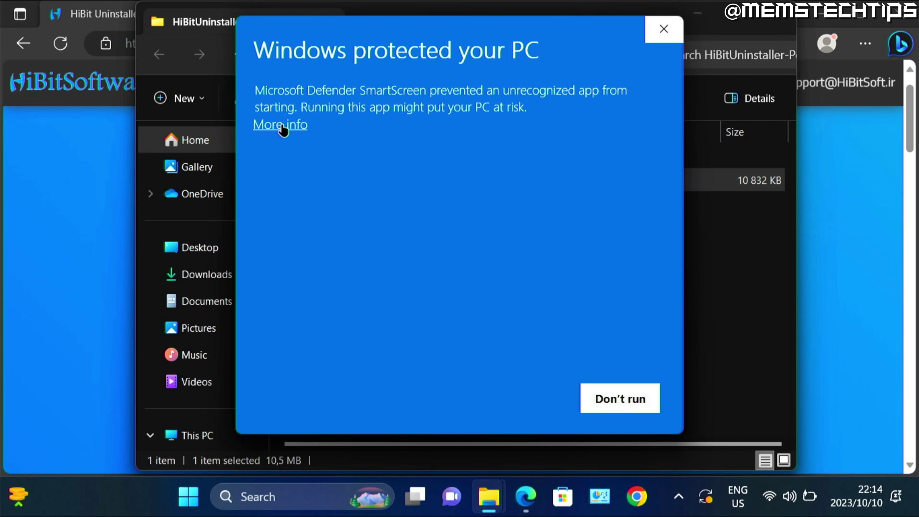
{"action": "left_click", "coordinate": [282, 127]}
{"action": "left_click", "coordinate": [517, 406]}
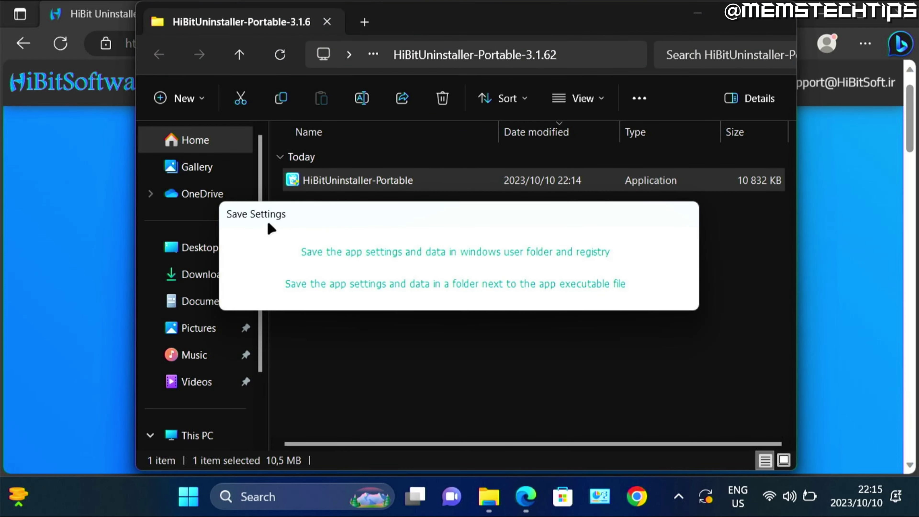
{"action": "left_click", "coordinate": [261, 283]}
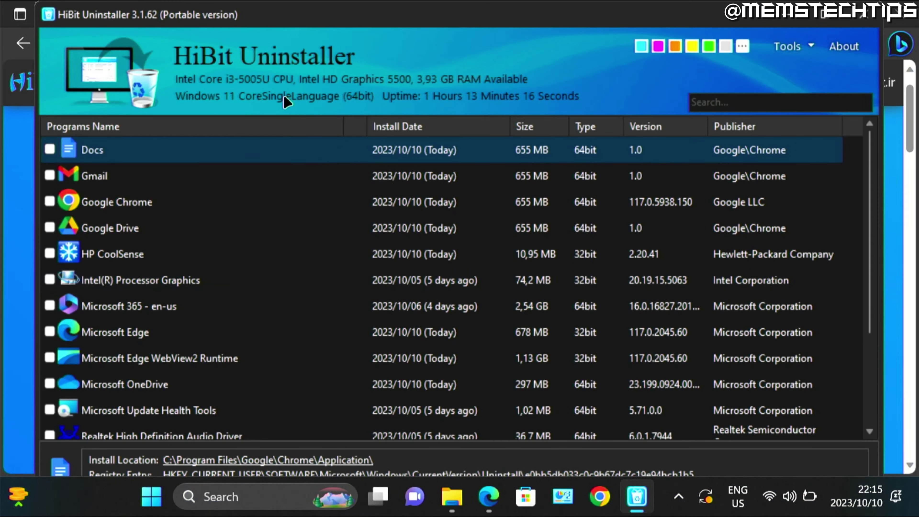
Step: In Windows Store Apps Manager, check both Xbox Game Bar entries (50,8 MB) and choose Uninstall Selected
{"action": "left_click", "coordinate": [800, 48]}
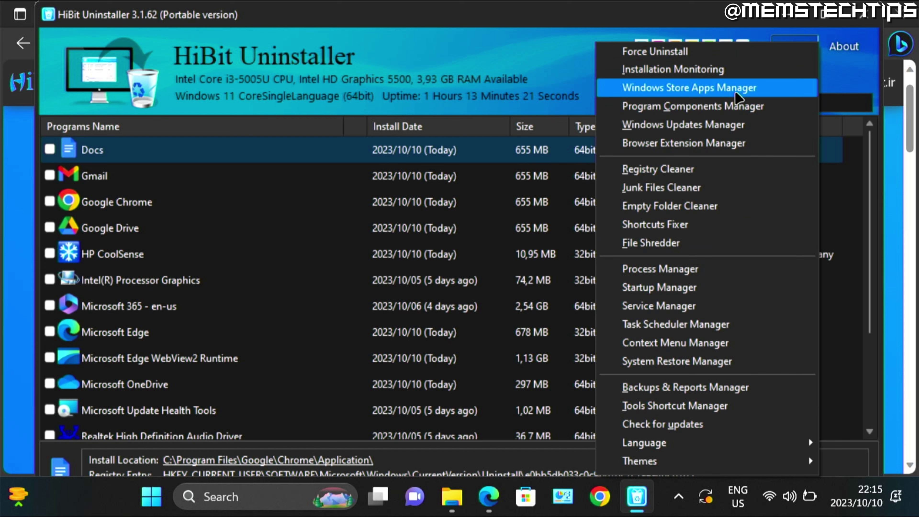
{"action": "left_click", "coordinate": [768, 90]}
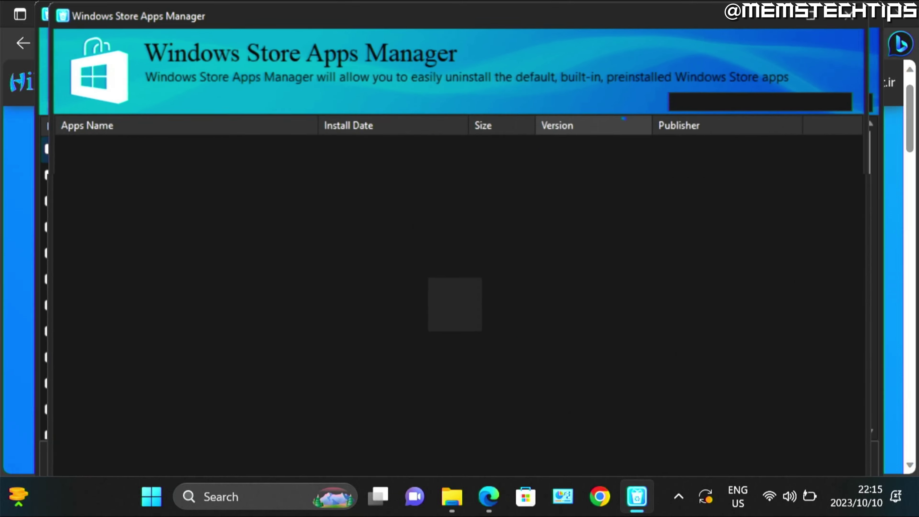
{"action": "left_click_drag", "start_coordinate": [858, 161], "coordinate": [845, 463]}
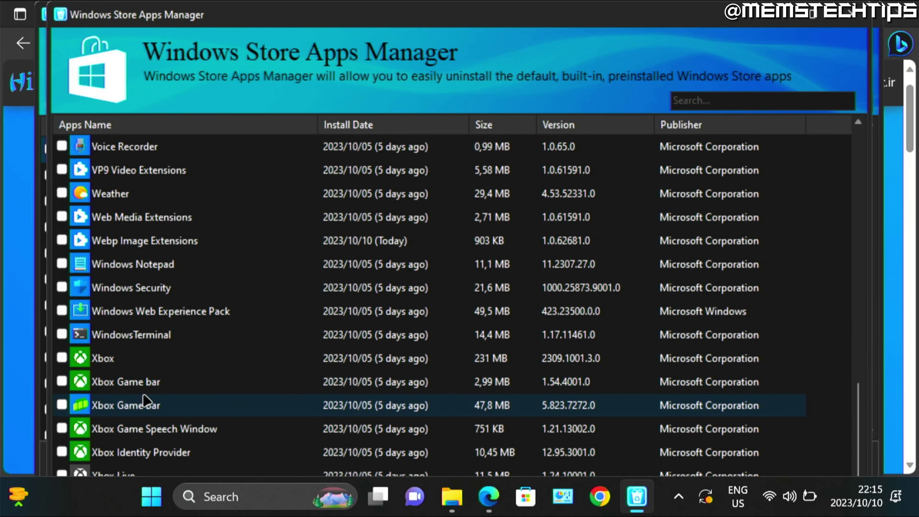
{"action": "left_click", "coordinate": [62, 381]}
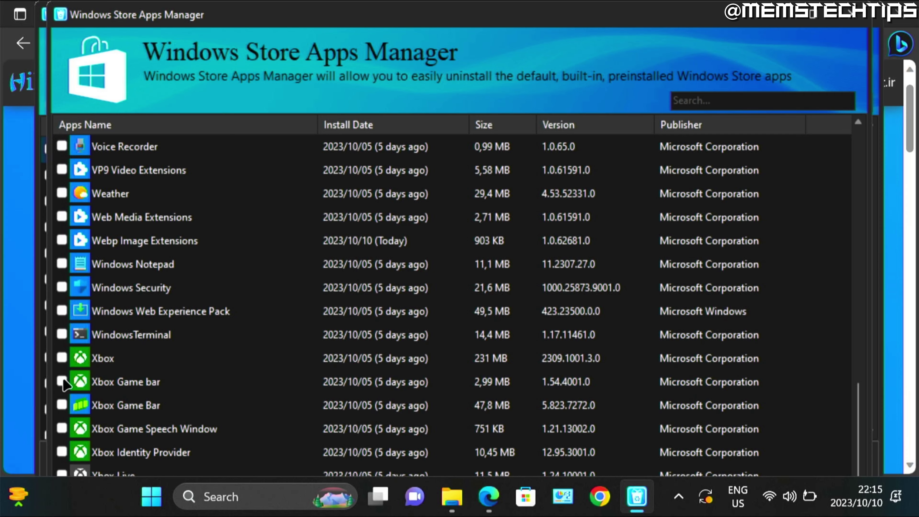
{"action": "left_click", "coordinate": [62, 405]}
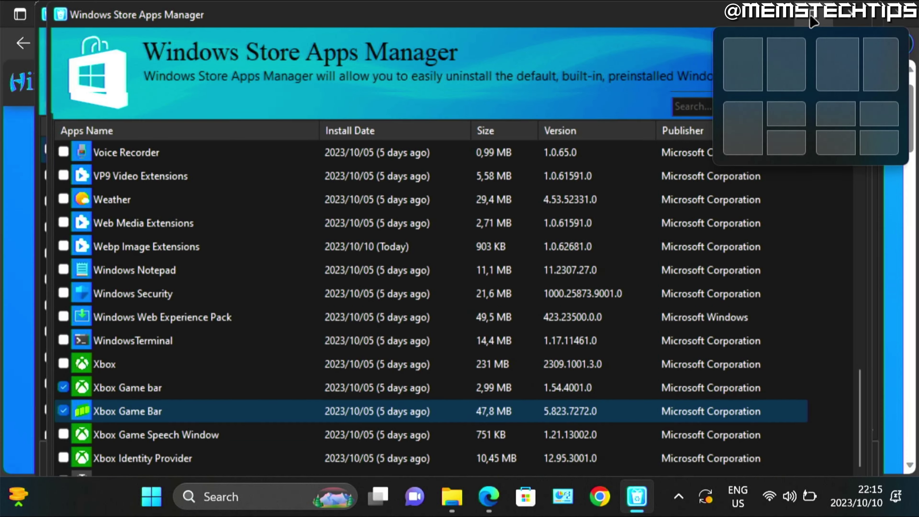
{"action": "left_click", "coordinate": [813, 16]}
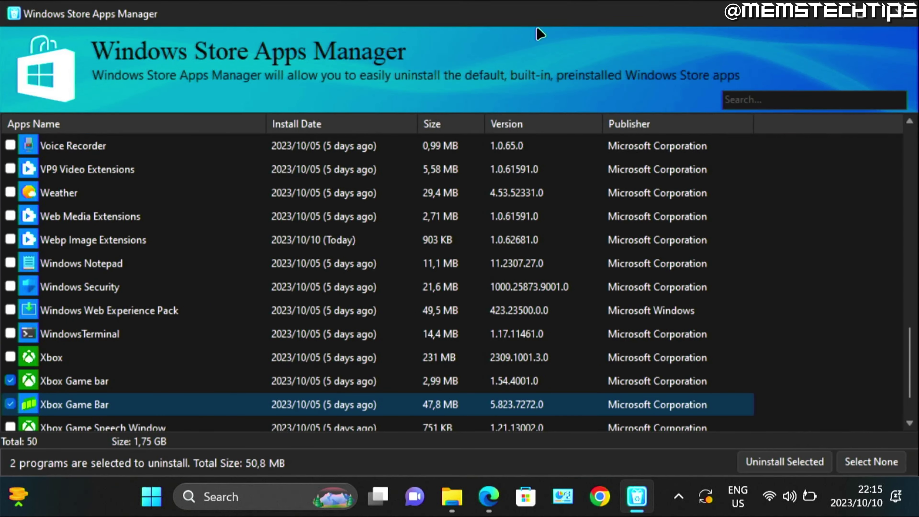
{"action": "left_click", "coordinate": [759, 465]}
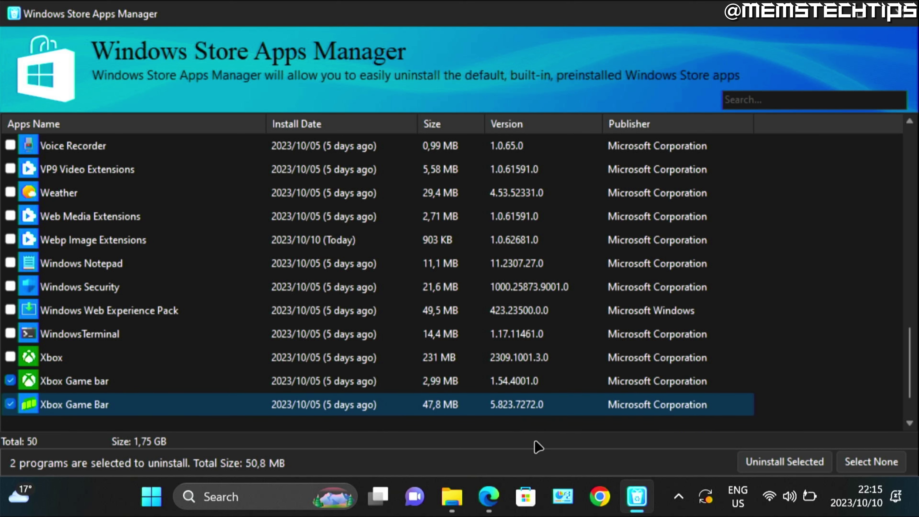
Step: Uninstall both Xbox Game Bar apps, then scan for leftovers with Automatically Clean Up enabled
{"action": "left_click", "coordinate": [776, 464]}
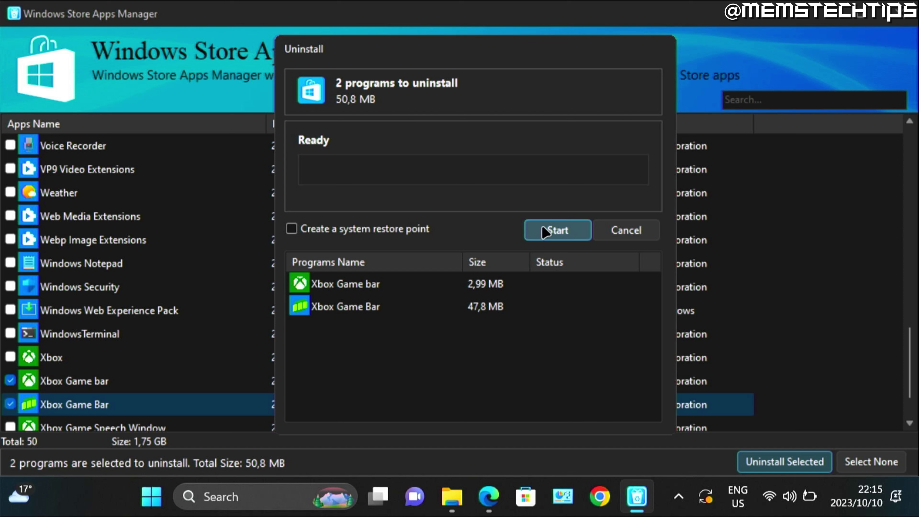
{"action": "left_click", "coordinate": [542, 235]}
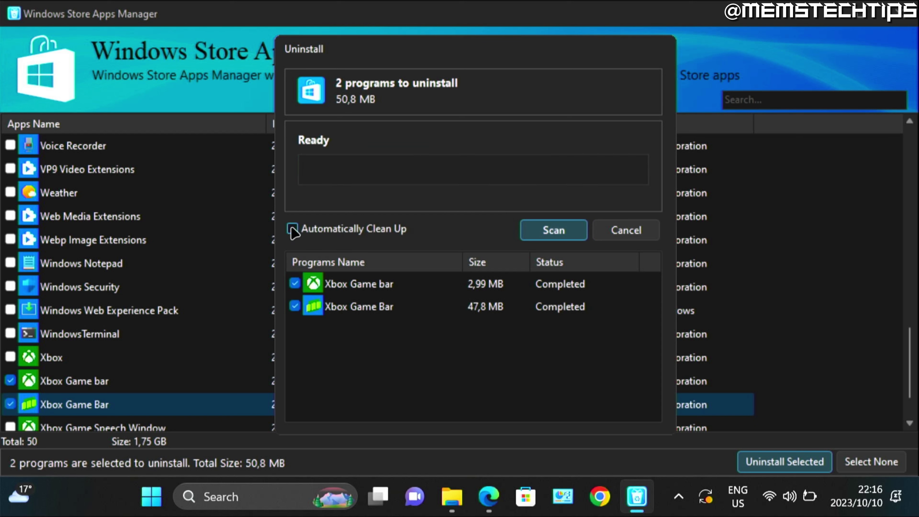
{"action": "left_click", "coordinate": [292, 229]}
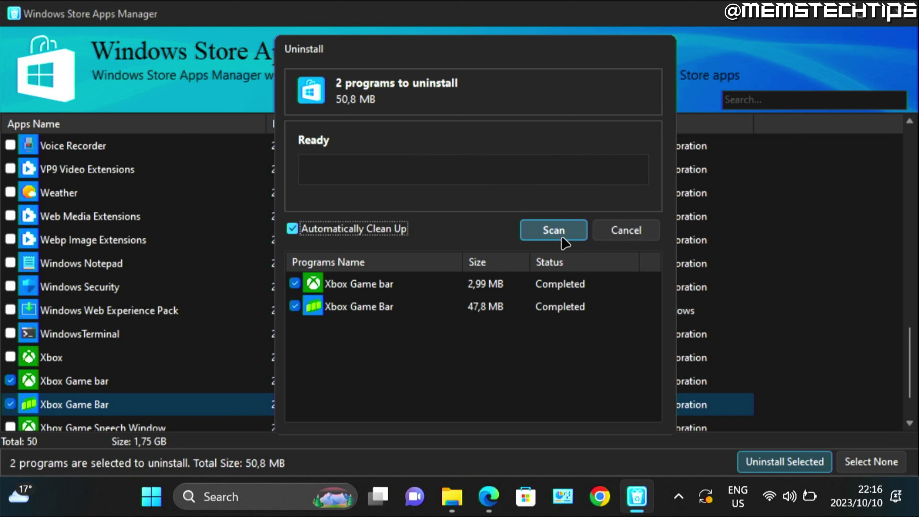
{"action": "left_click", "coordinate": [541, 234]}
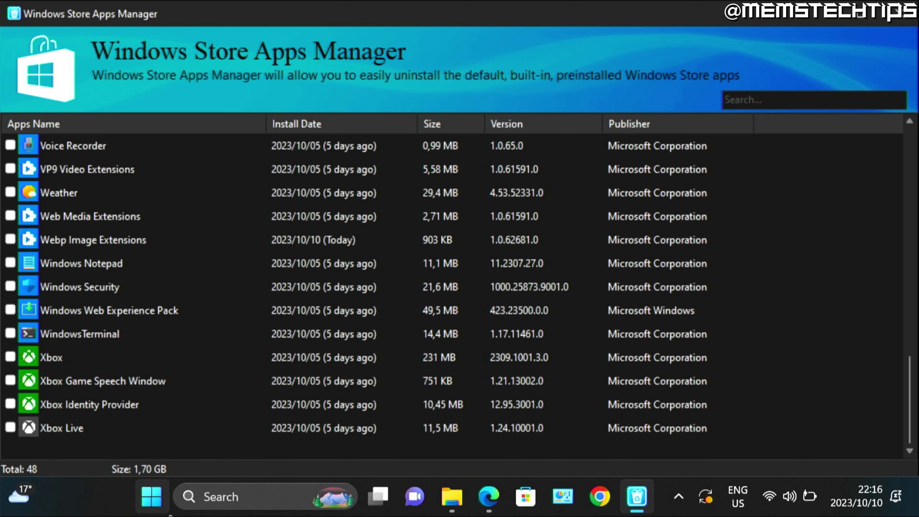
Step: Scroll Installed apps to the Xbox entries to confirm Xbox Game Bar is gone
{"action": "right_click", "coordinate": [152, 496]}
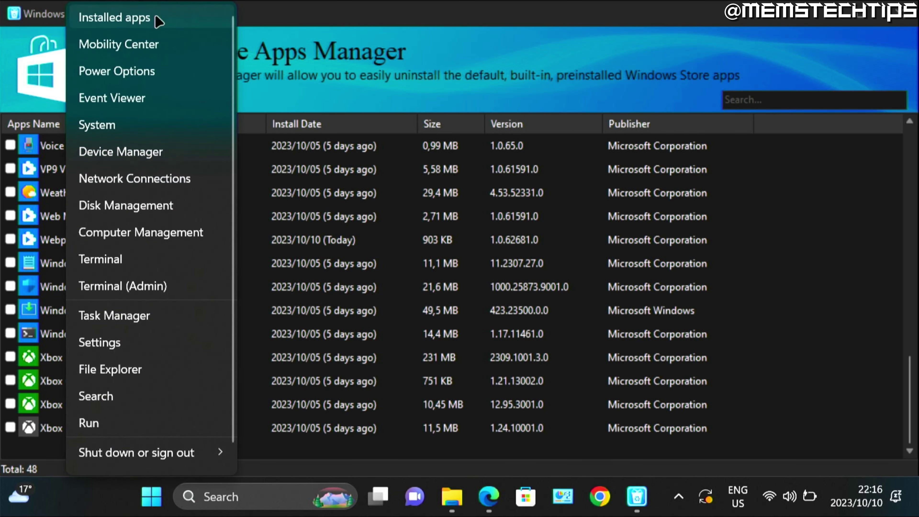
{"action": "left_click", "coordinate": [175, 22]}
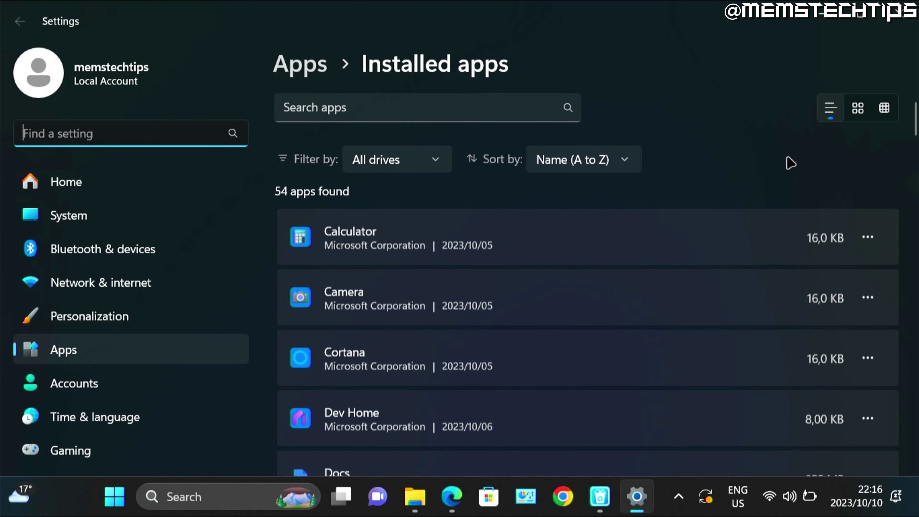
{"action": "scroll", "coordinate": [786, 160], "scroll_direction": "down", "scroll_amount": 15}
{"action": "scroll", "coordinate": [494, 293], "scroll_direction": "down", "scroll_amount": 1}
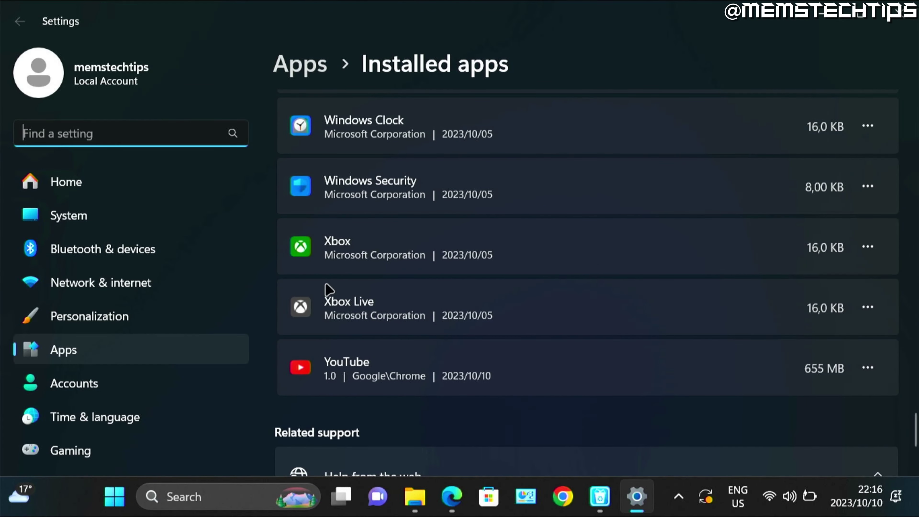